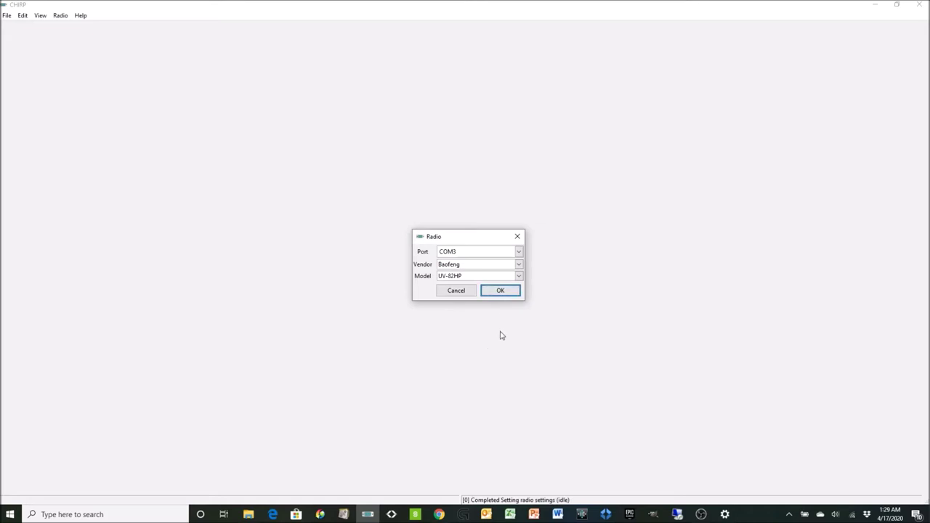
- Download the memories from the Baofeng UV-82HP radio on port COM3 and look through the channel list
{"action": "left_click", "coordinate": [503, 292]}
{"action": "left_click", "coordinate": [504, 291]}
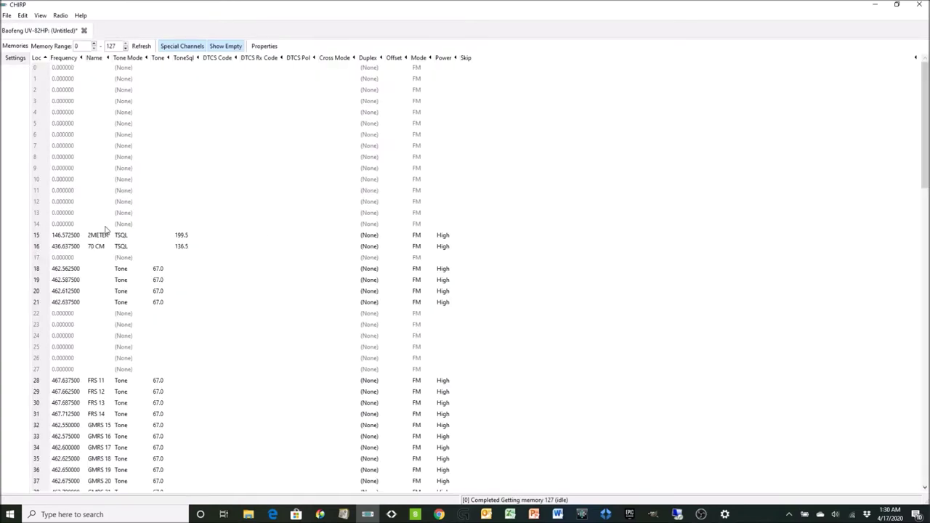
{"action": "scroll", "coordinate": [215, 216], "scroll_direction": "down", "scroll_amount": 5}
{"action": "scroll", "coordinate": [229, 218], "scroll_direction": "down", "scroll_amount": 7}
{"action": "scroll", "coordinate": [239, 268], "scroll_direction": "up", "scroll_amount": 5}
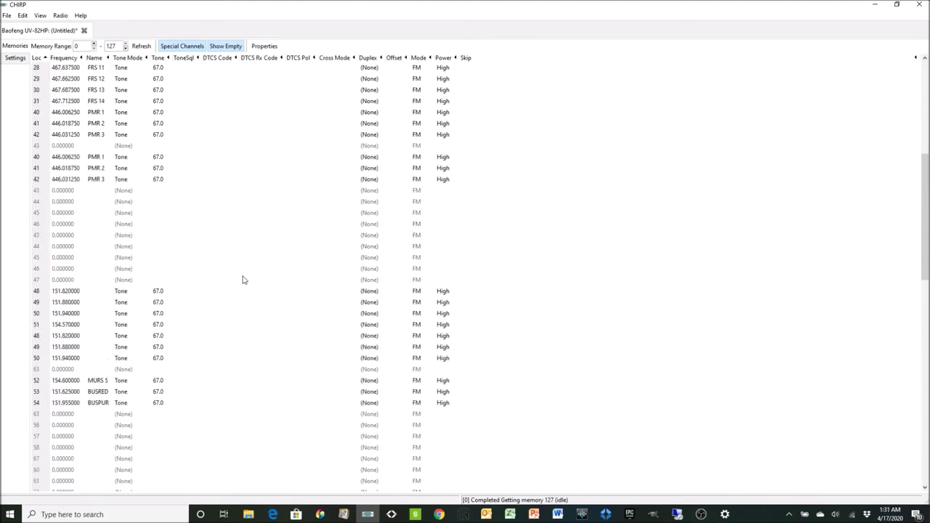
{"action": "scroll", "coordinate": [243, 269], "scroll_direction": "up", "scroll_amount": 7}
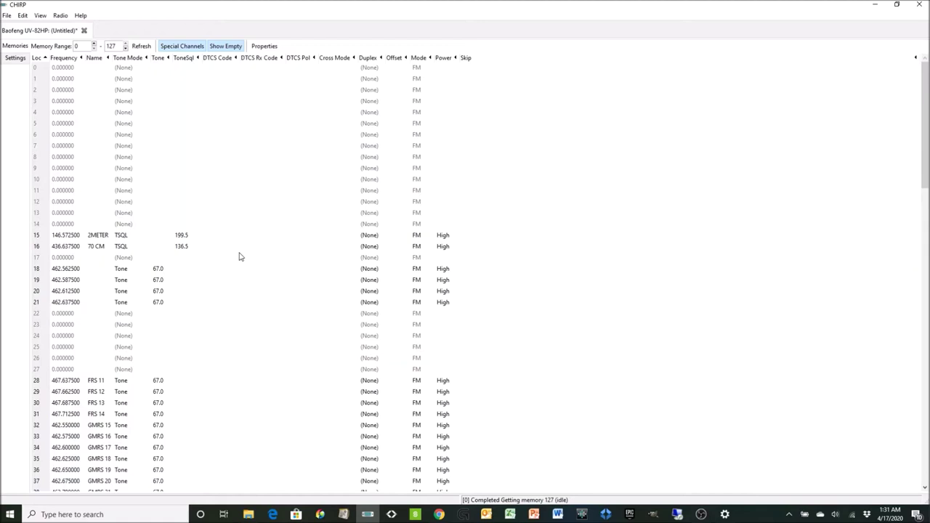
- Delete the existing channel memories from location 15 through location 54
{"action": "scroll", "coordinate": [240, 254], "scroll_direction": "down", "scroll_amount": 4}
{"action": "scroll", "coordinate": [240, 252], "scroll_direction": "up", "scroll_amount": 1}
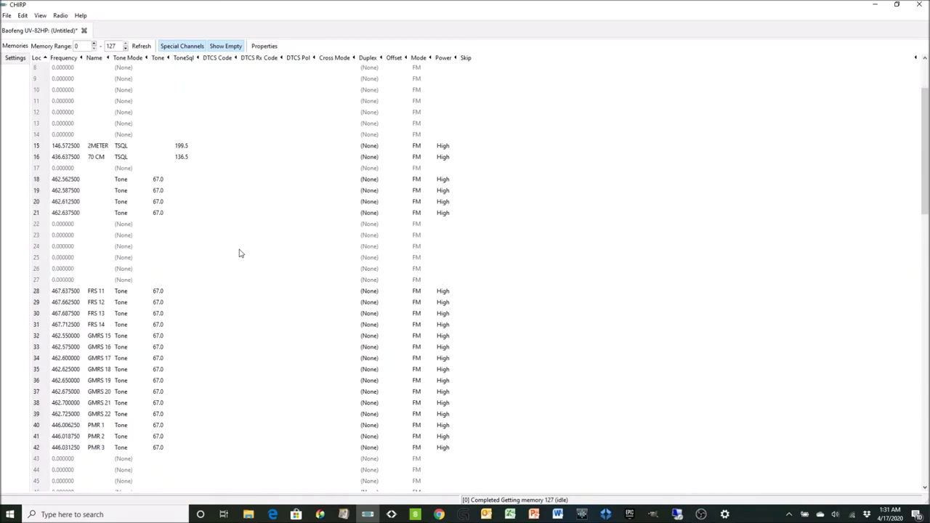
{"action": "left_click", "coordinate": [39, 147]}
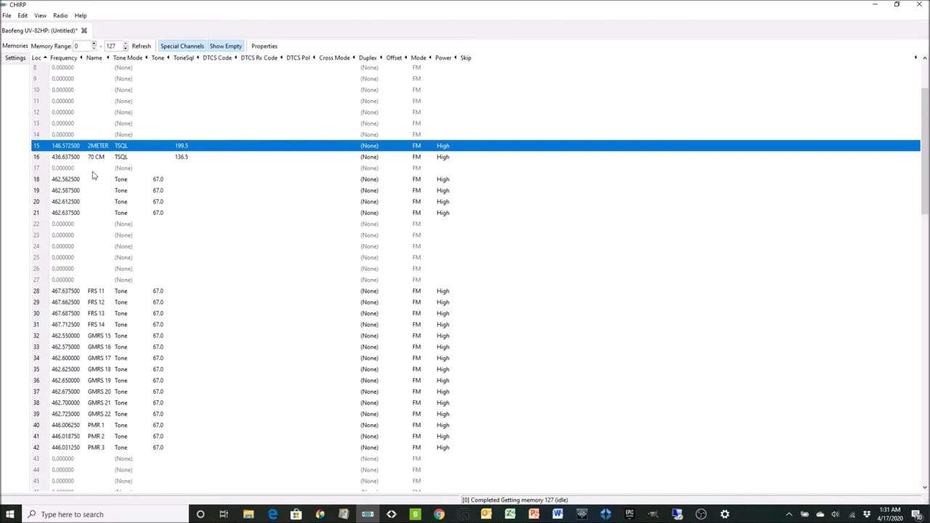
{"action": "scroll", "coordinate": [93, 173], "scroll_direction": "down", "scroll_amount": 7}
{"action": "scroll", "coordinate": [93, 173], "scroll_direction": "down", "scroll_amount": 4}
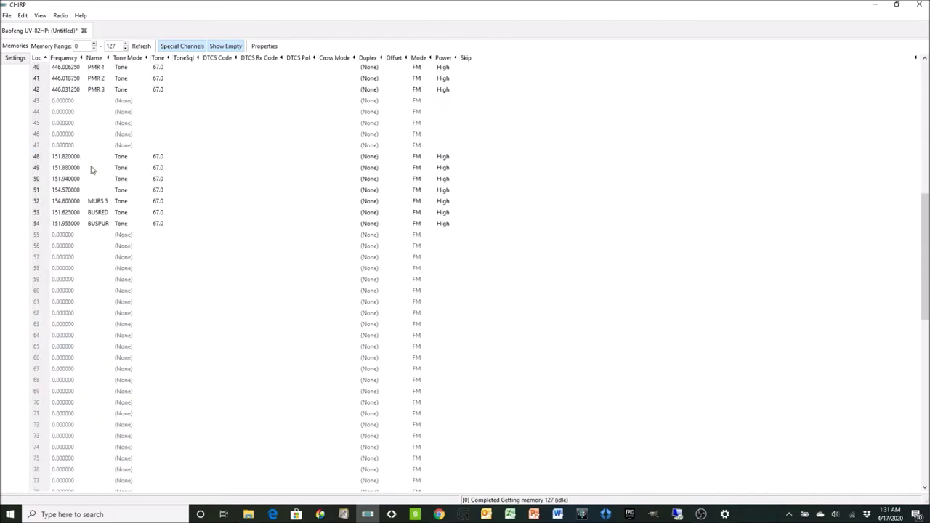
{"action": "left_click", "coordinate": [38, 226], "text": "shift"}
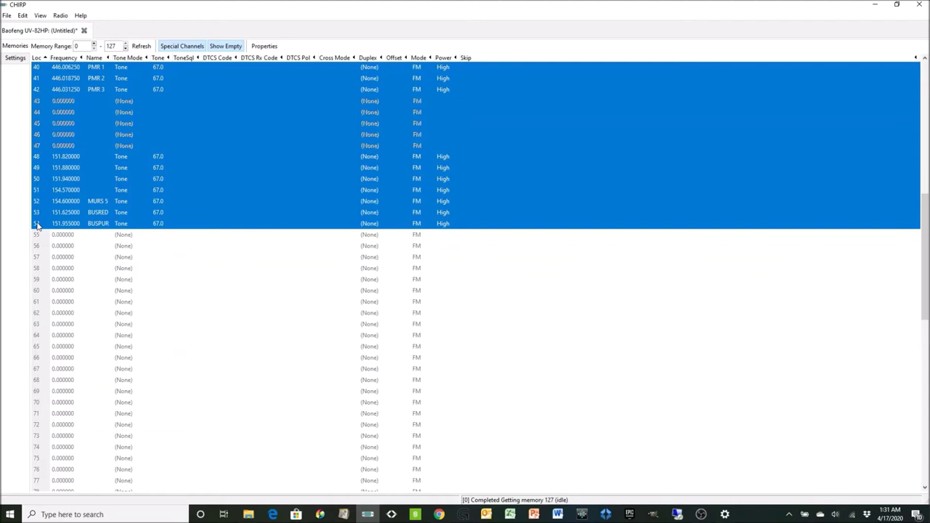
{"action": "key", "text": "Delete"}
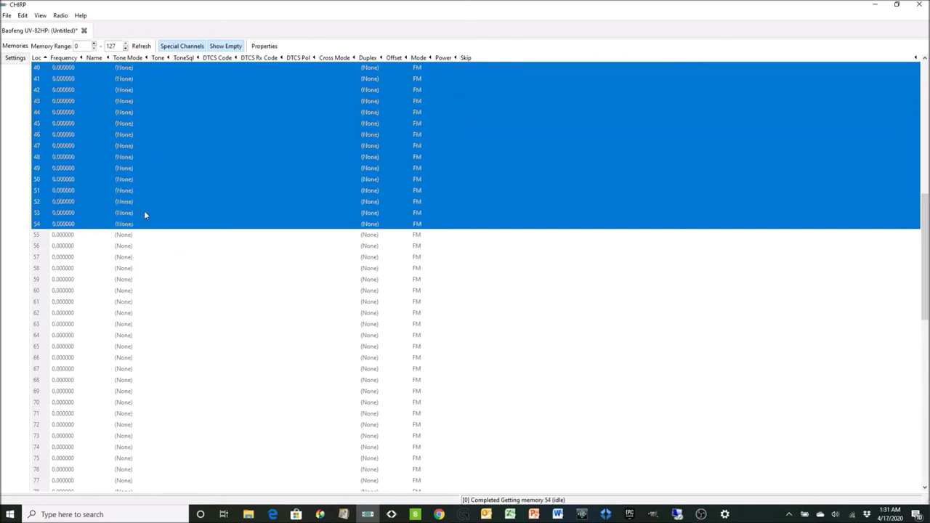
{"action": "scroll", "coordinate": [149, 207], "scroll_direction": "up", "scroll_amount": 13}
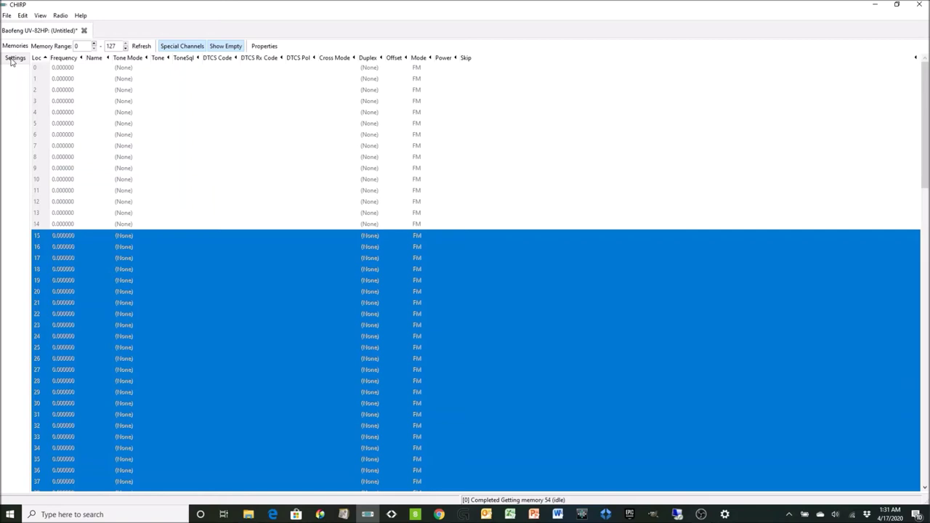
- Review the radio's Basic Settings, including the Display Mode (A) options, and its Advanced Settings
{"action": "left_click", "coordinate": [12, 61]}
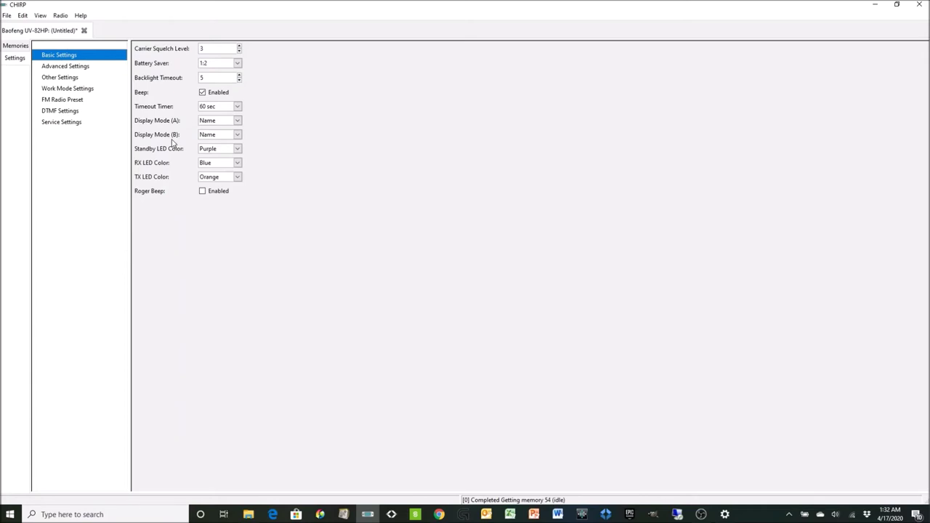
{"action": "left_click", "coordinate": [237, 121]}
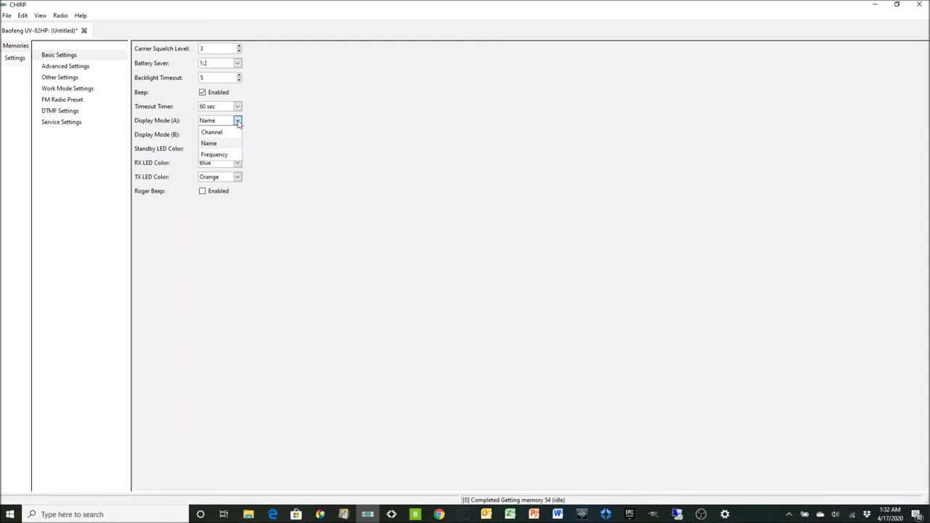
{"action": "left_click", "coordinate": [238, 121]}
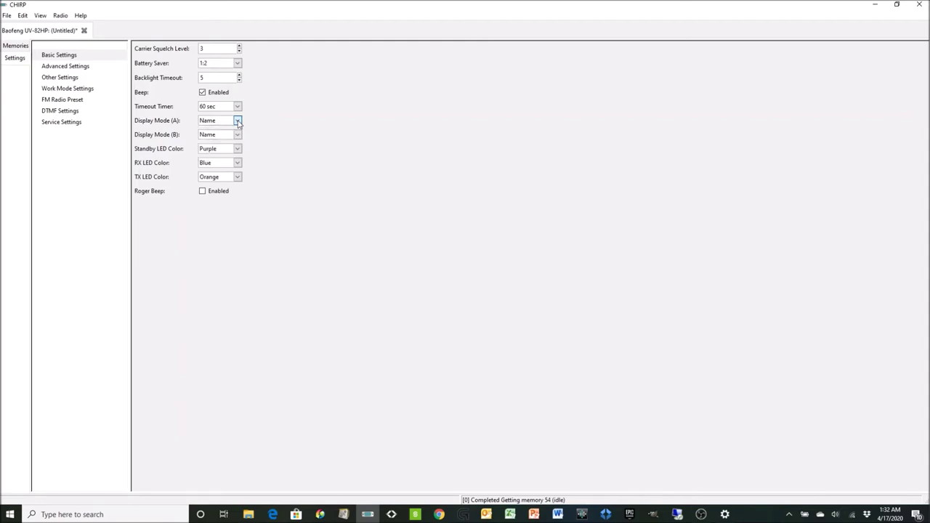
{"action": "left_click", "coordinate": [63, 69]}
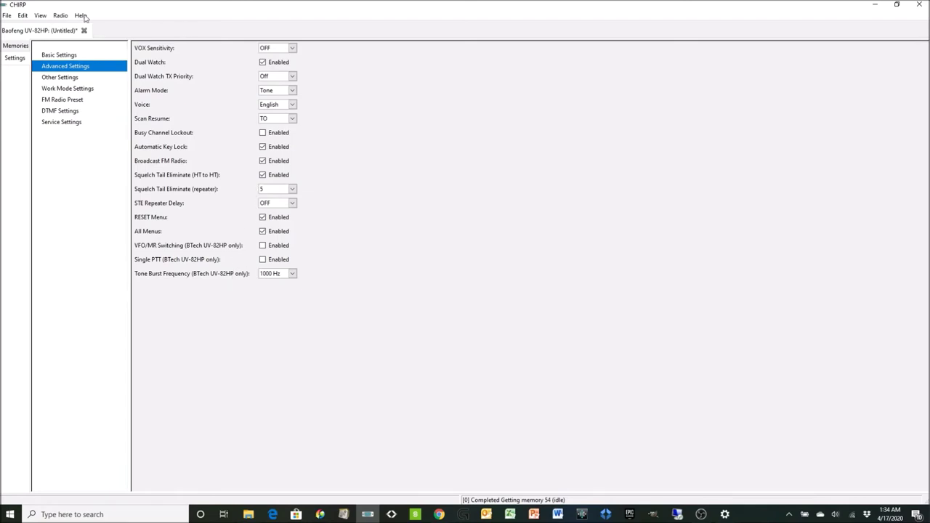
- Set Power-On Message 1 in the radio's Other Settings to OP
{"action": "left_click", "coordinate": [72, 82]}
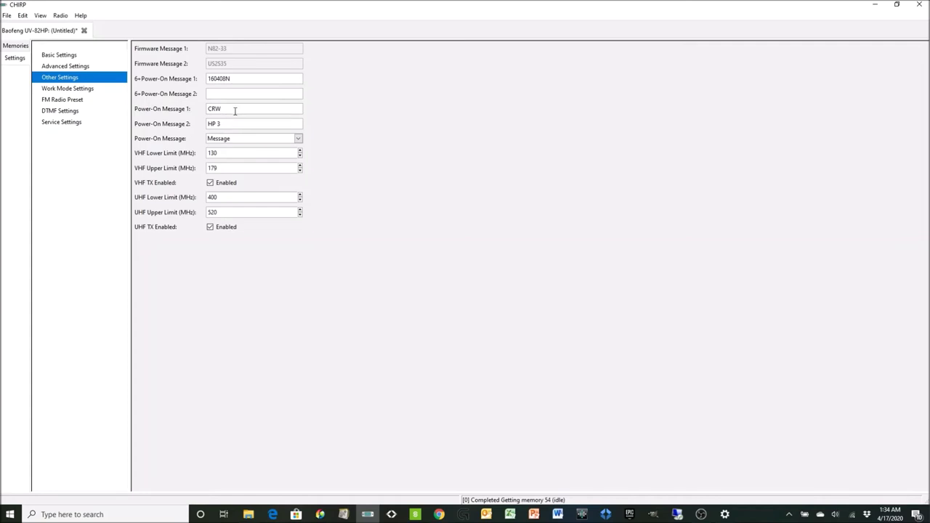
{"action": "left_click", "coordinate": [233, 109]}
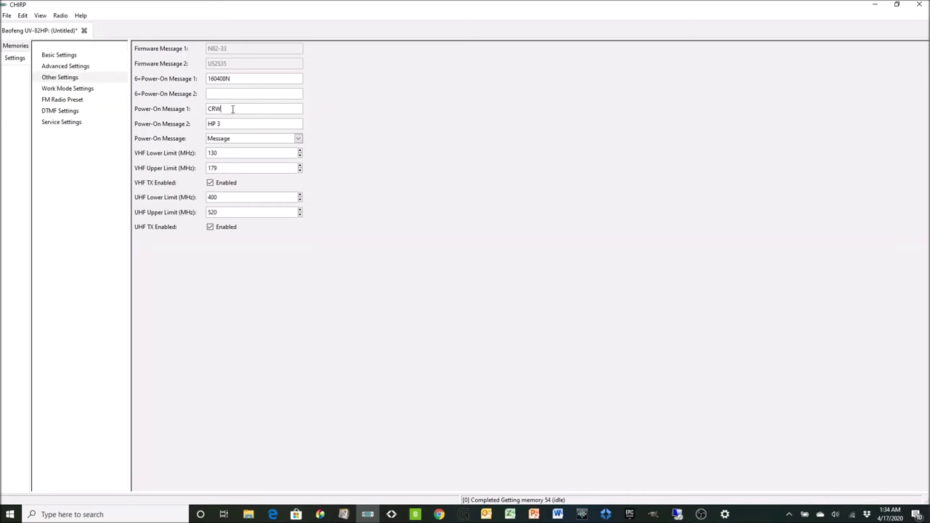
{"action": "left_click_drag", "start_coordinate": [232, 109], "coordinate": [204, 108]}
{"action": "type", "text": "OP"}
- Replace the text of Power-On Message 2 with STNBRKR
{"action": "left_click", "coordinate": [227, 124]}
{"action": "type", "text": "STNBKR"}
{"action": "key", "text": "BackSpace"}
{"action": "key", "text": "BackSpace"}
{"action": "type", "text": "RKR"}
{"action": "key", "text": "Left"}
{"action": "key", "text": "Left"}
{"action": "key", "text": "Left"}
{"action": "key", "text": "Left"}
{"action": "key", "text": "Left"}
{"action": "key", "text": "Left"}
{"action": "key", "text": "Left"}
{"action": "key", "text": "BackSpace"}
{"action": "key", "text": "BackSpace"}
{"action": "key", "text": "BackSpace"}
{"action": "key", "text": "BackSpace"}
- Review the Work Mode Settings and the VHF and UHF squelch values in Service Settings
{"action": "left_click", "coordinate": [74, 91]}
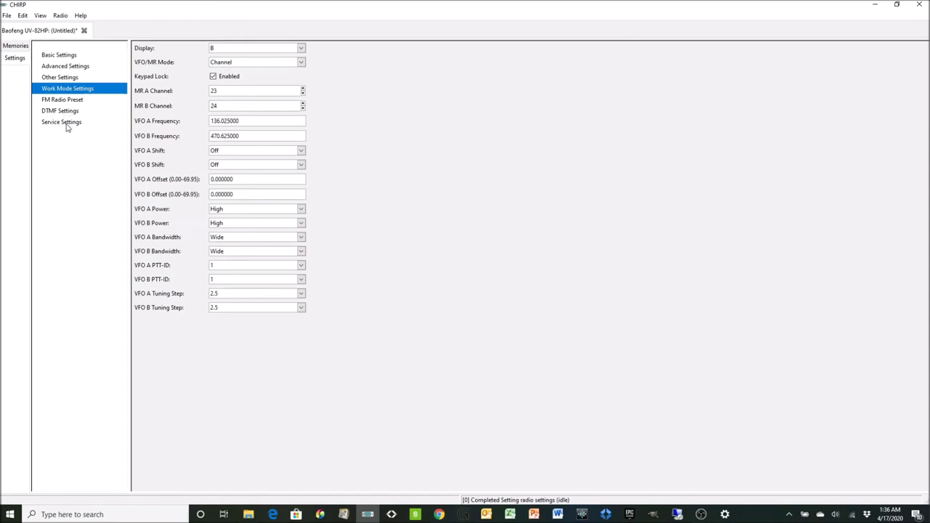
{"action": "left_click", "coordinate": [67, 125]}
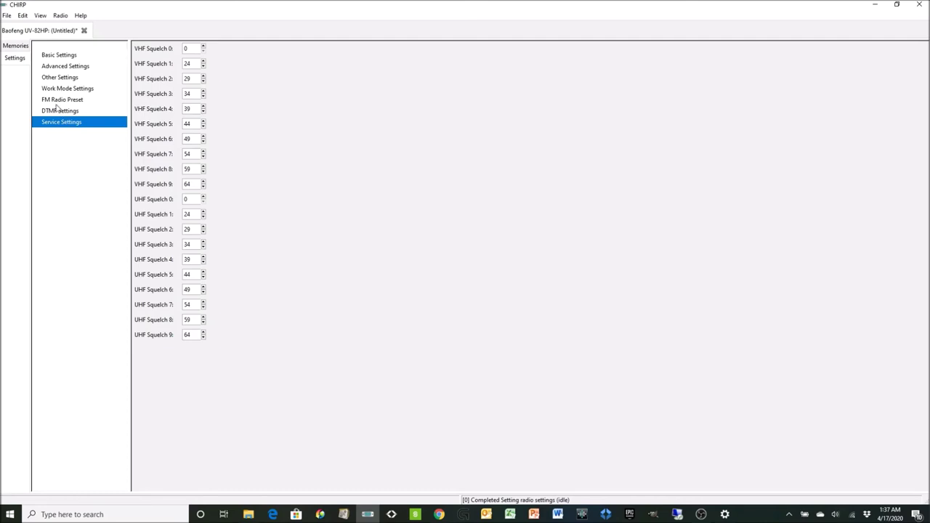
- Open the Baofeng_UV-82HP_Template Example image file and display its memory list
{"action": "left_click", "coordinate": [6, 15]}
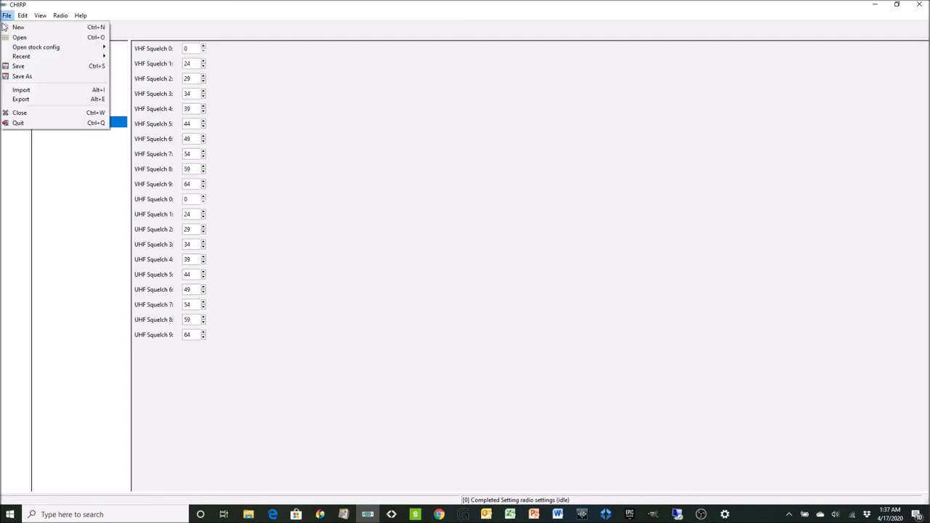
{"action": "left_click", "coordinate": [16, 37]}
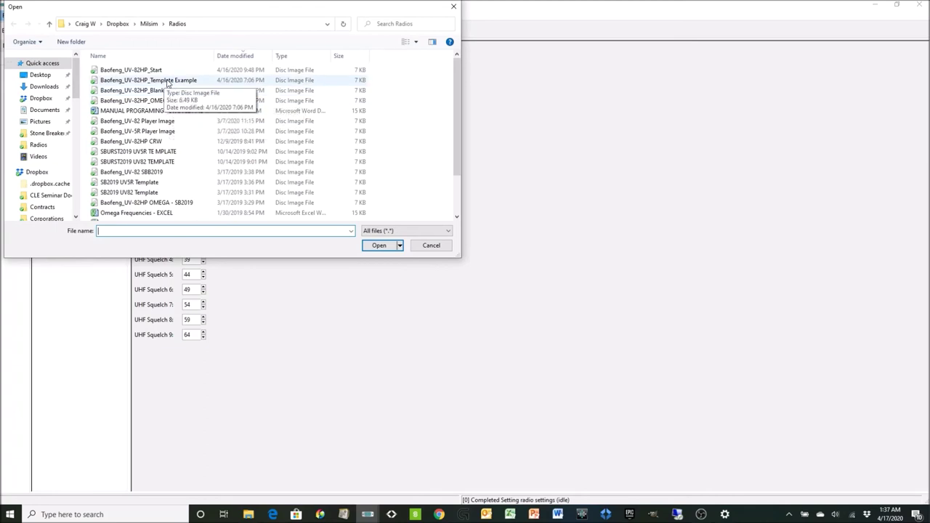
{"action": "double_click", "coordinate": [168, 81]}
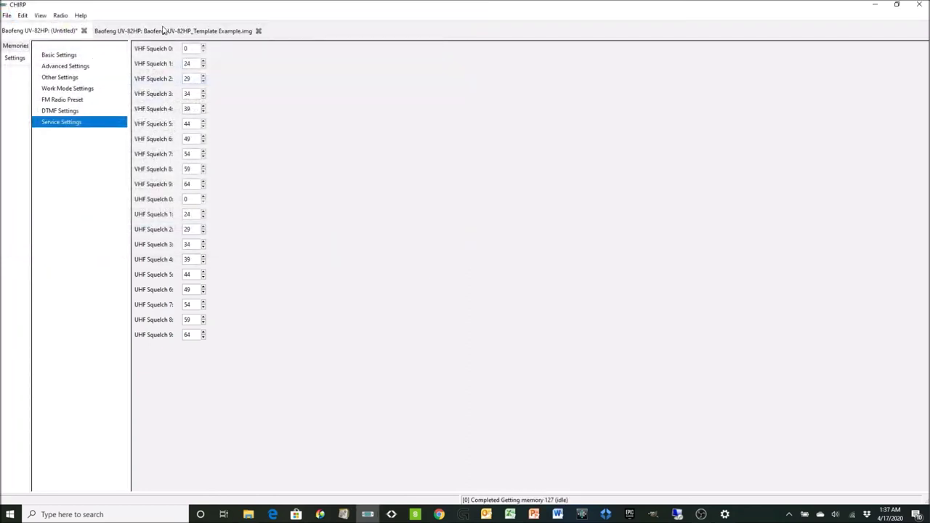
{"action": "left_click", "coordinate": [164, 30]}
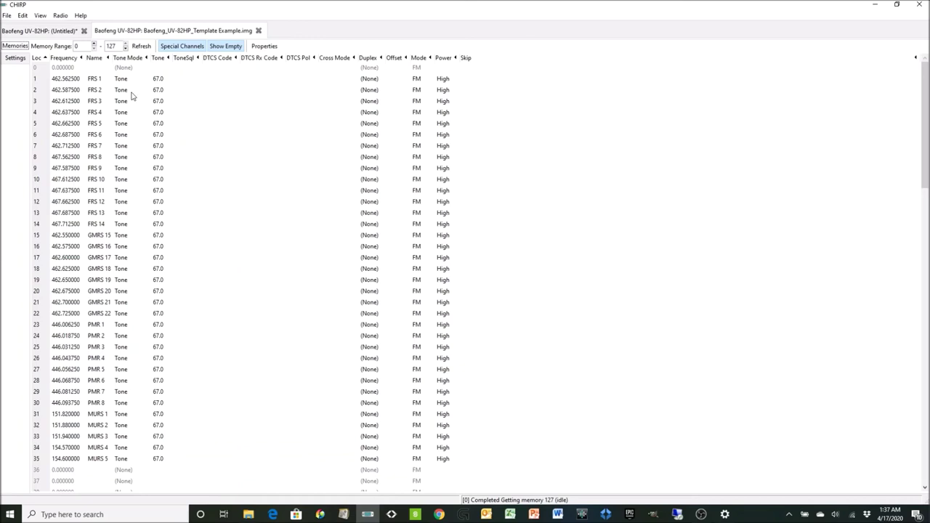
- Copy memories 1 through 35, FRS 1 to MURS 5, from the template file
{"action": "left_click", "coordinate": [36, 80]}
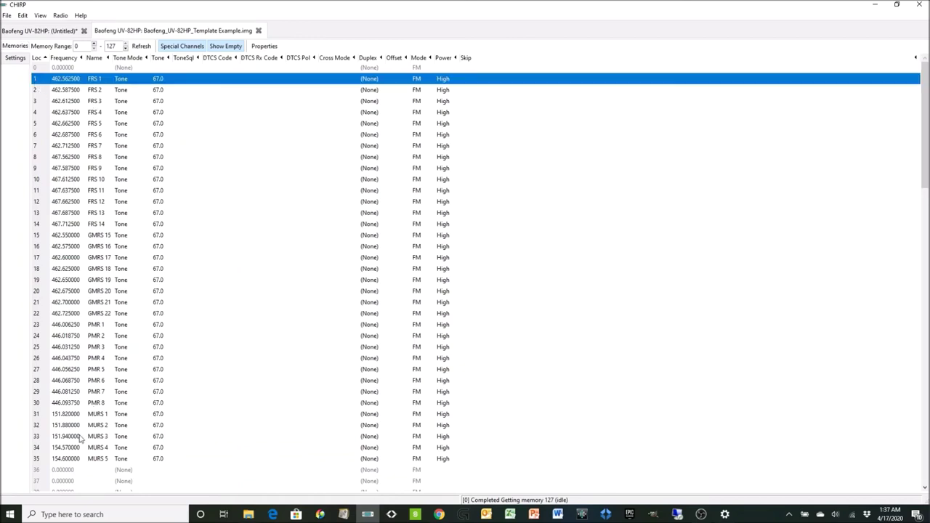
{"action": "left_click", "coordinate": [38, 461], "text": "shift"}
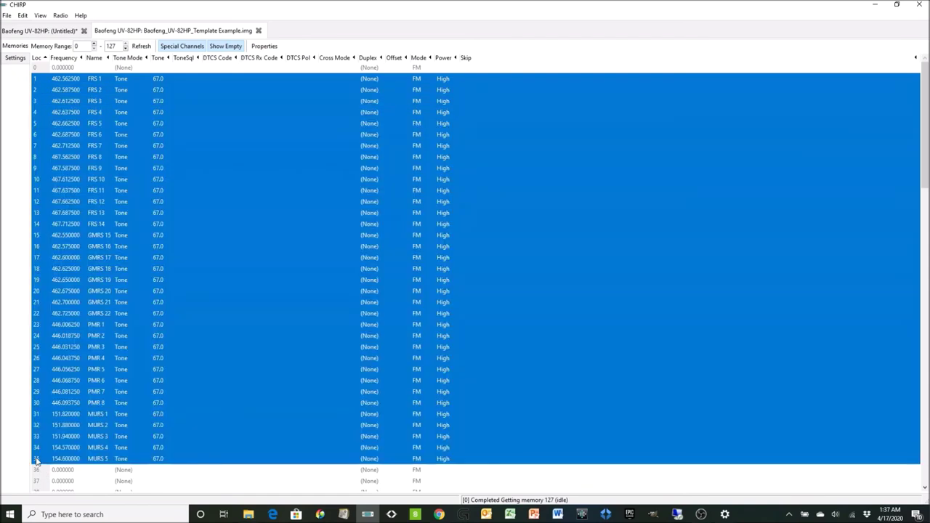
{"action": "right_click", "coordinate": [216, 216]}
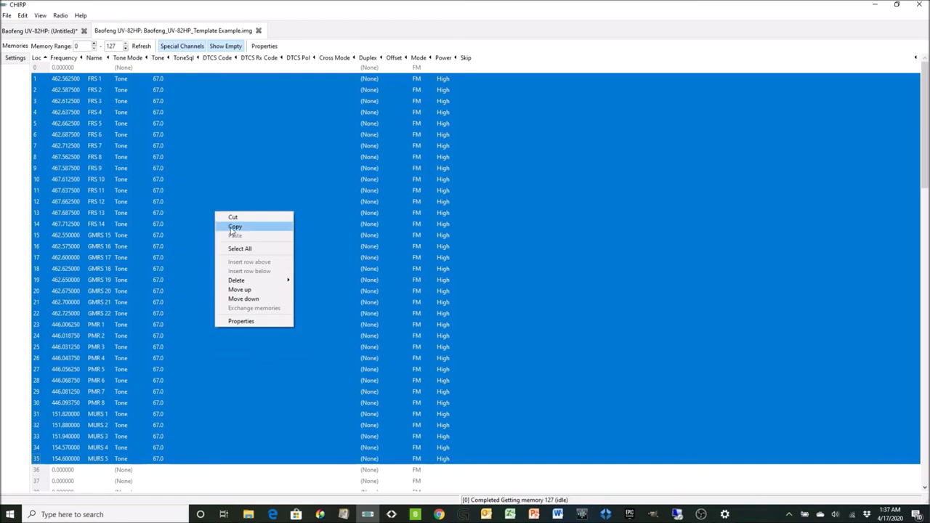
{"action": "left_click", "coordinate": [231, 228]}
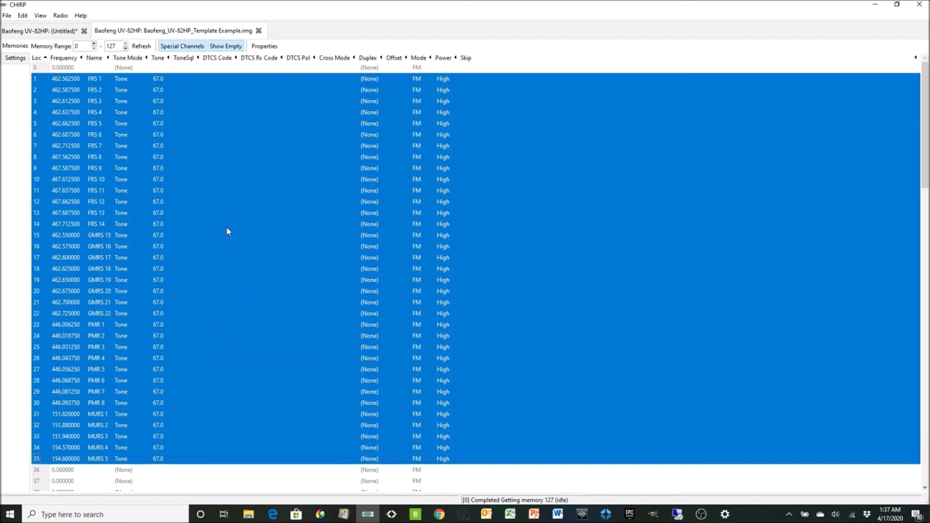
- Paste the copied channels into the untitled radio image's memories, starting at location 1
{"action": "left_click", "coordinate": [45, 32]}
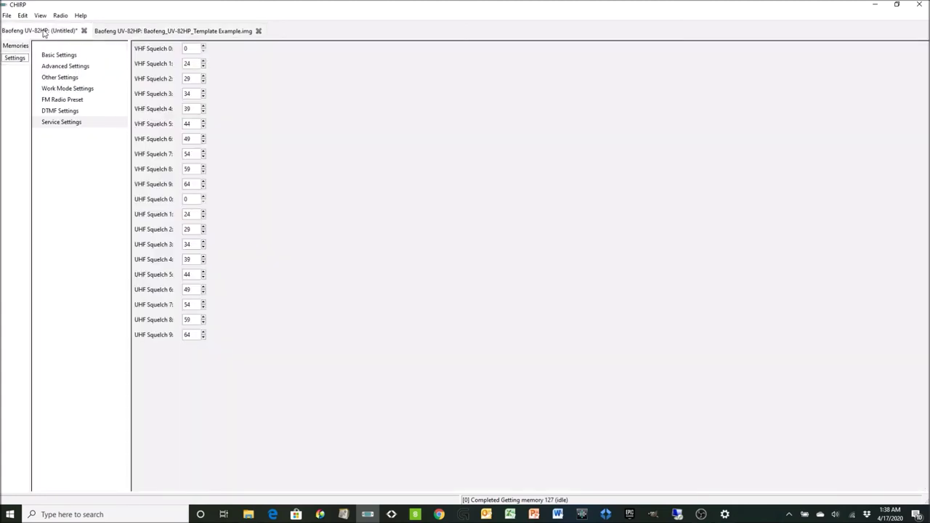
{"action": "left_click", "coordinate": [16, 46]}
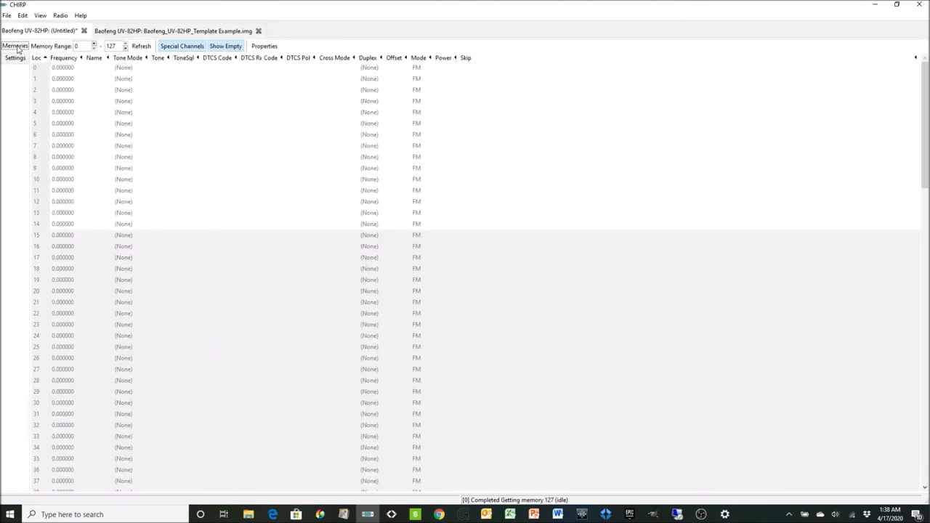
{"action": "left_click", "coordinate": [38, 79]}
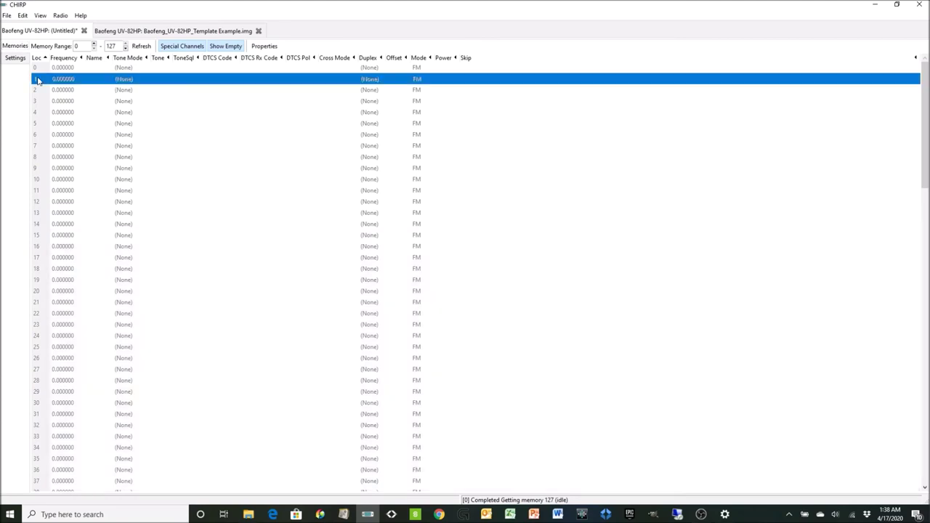
{"action": "right_click", "coordinate": [37, 80]}
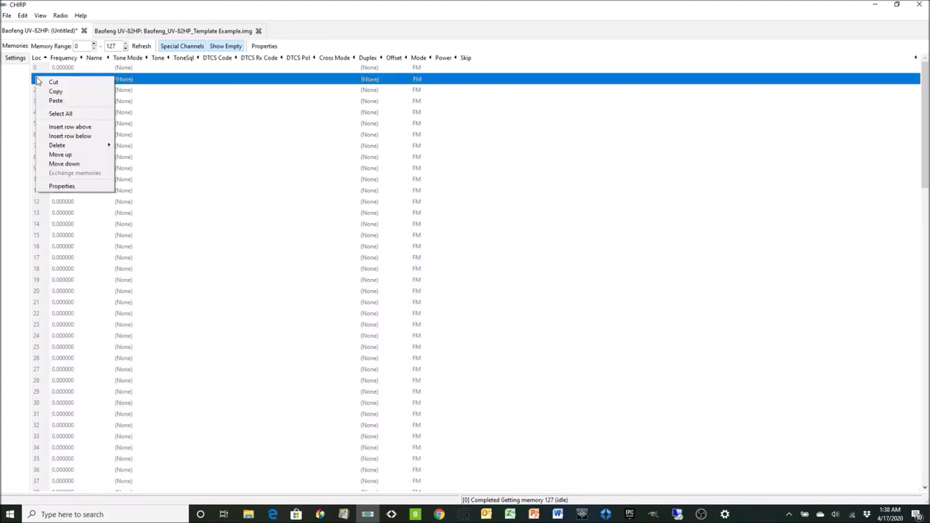
{"action": "left_click", "coordinate": [48, 100]}
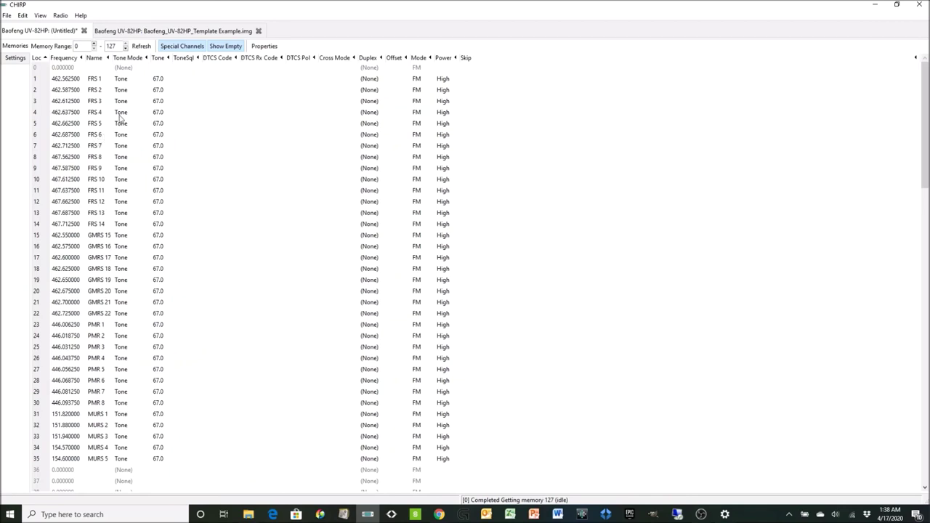
- Upload the untitled image with the pasted channels to the Baofeng UV-82HP radio on port COM3
{"action": "left_click", "coordinate": [61, 16]}
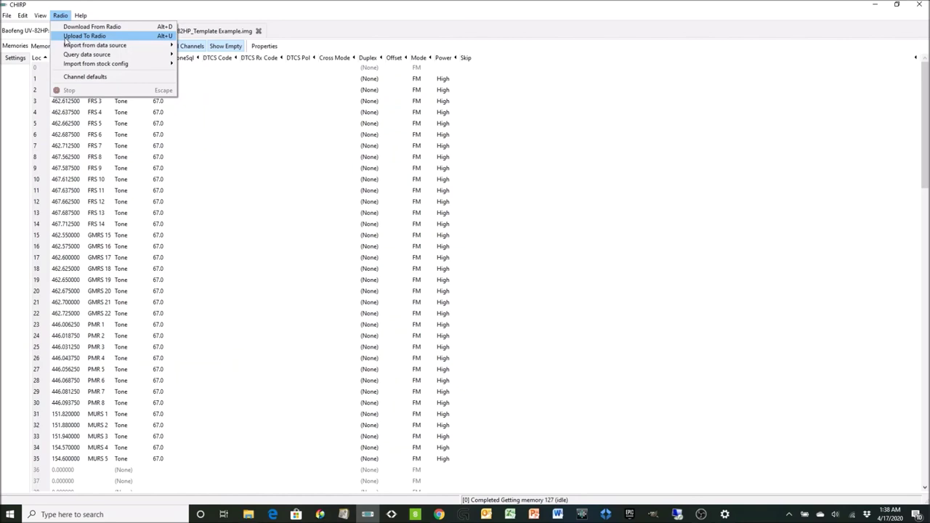
{"action": "left_click", "coordinate": [65, 38]}
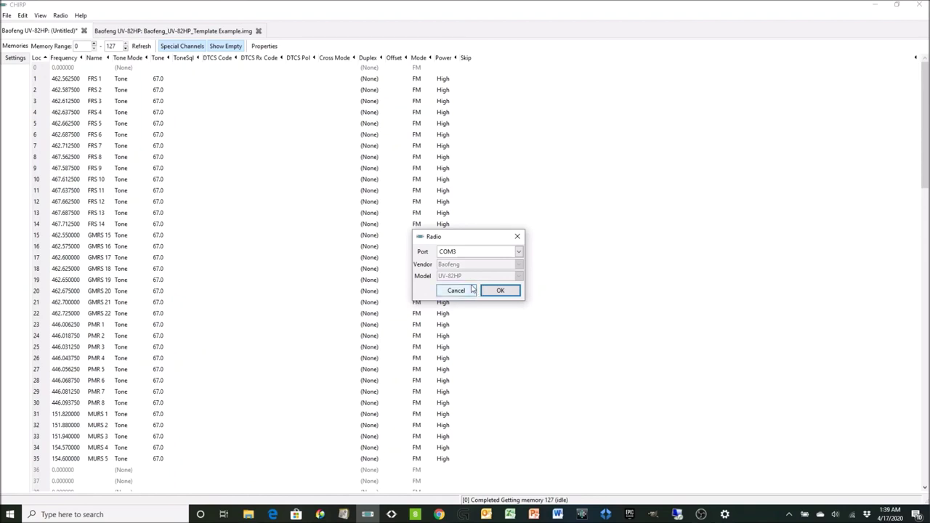
{"action": "left_click", "coordinate": [500, 293]}
{"action": "left_click", "coordinate": [500, 292]}
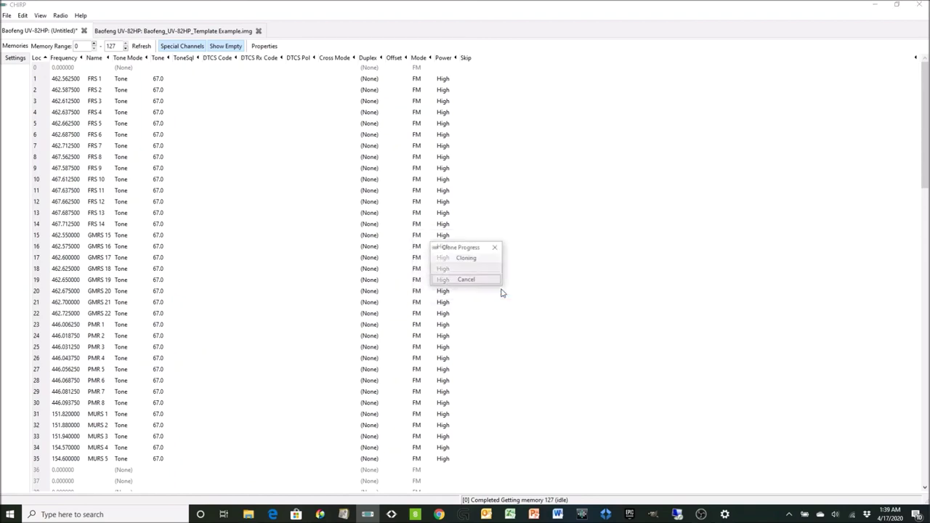